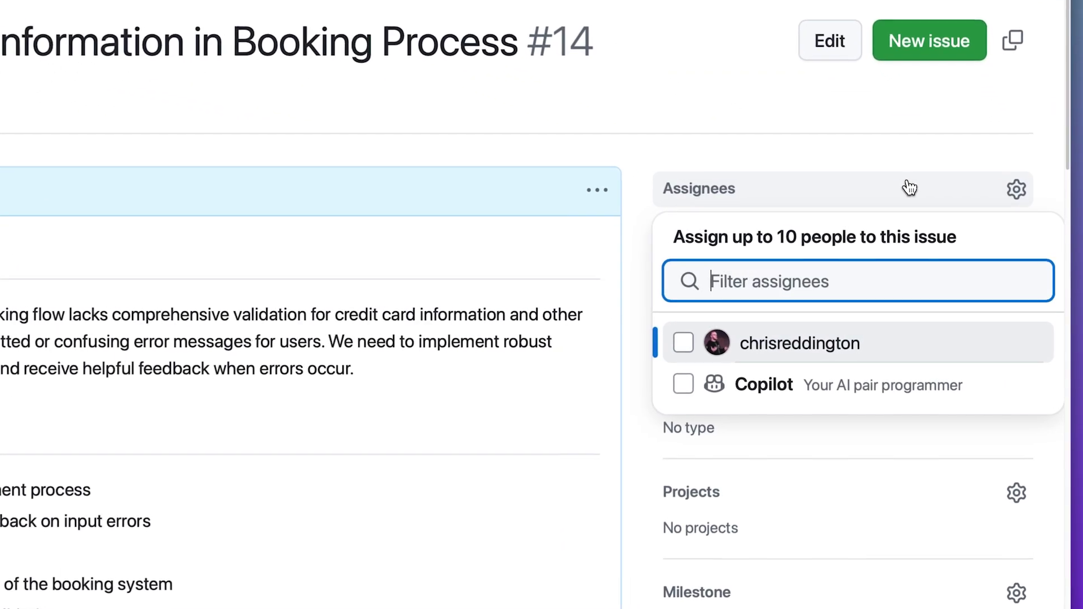
Step: Check Copilot in the Assignees list of issue #14 and apply the assignment
{"action": "left_click", "coordinate": [682, 396]}
{"action": "left_click", "coordinate": [641, 431]}
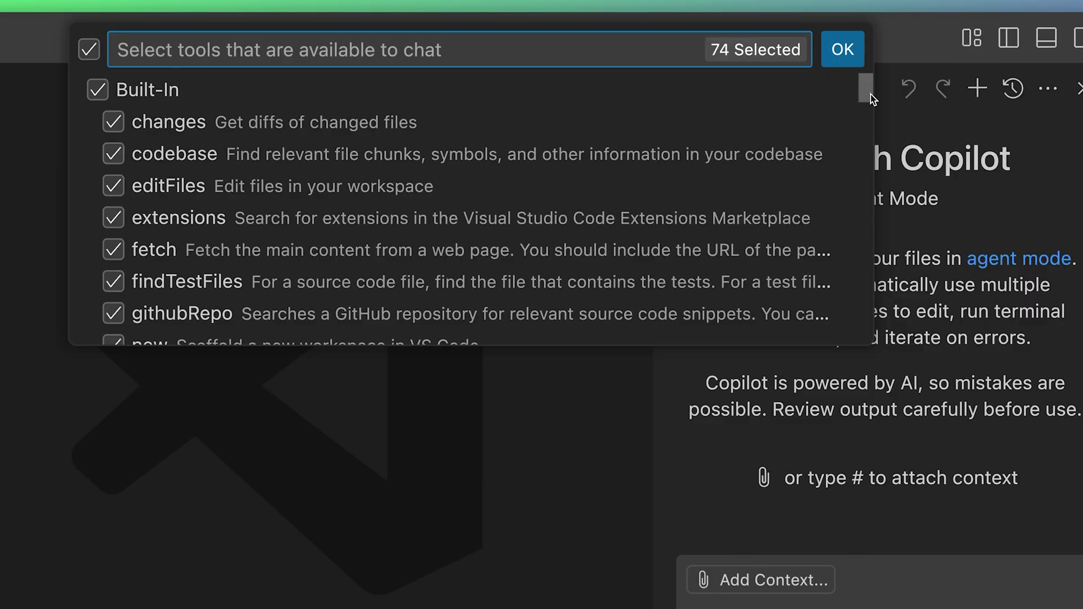
{"action": "left_click_drag", "start_coordinate": [867, 90], "coordinate": [870, 188]}
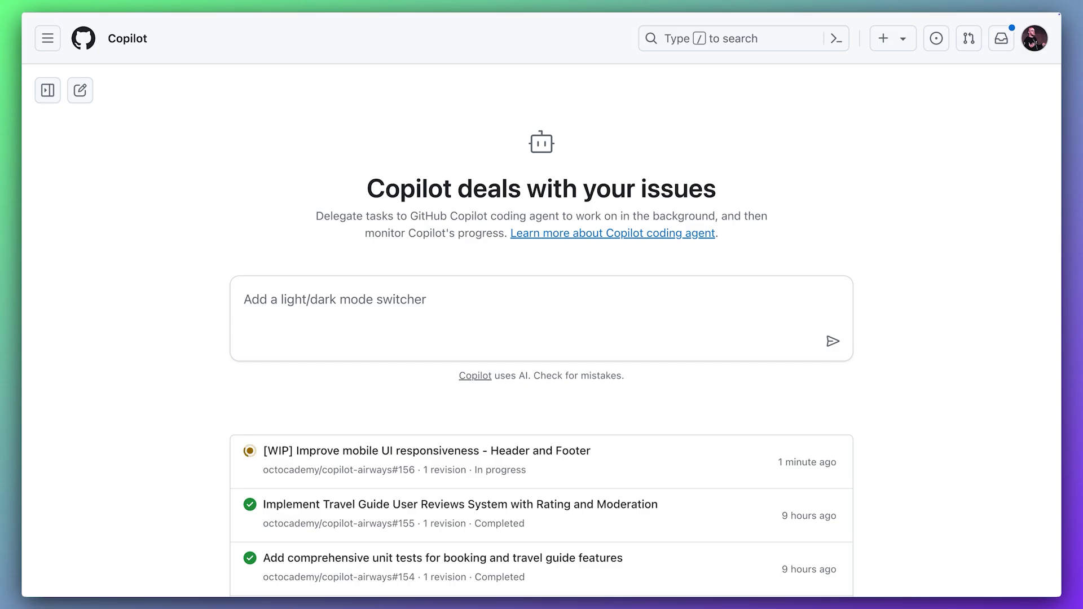
Step: Submit a Copilot task asking for a PR that starts a Cloudflare hosting ADR for octocademy/copilot-airways
{"action": "left_click", "coordinate": [428, 302]}
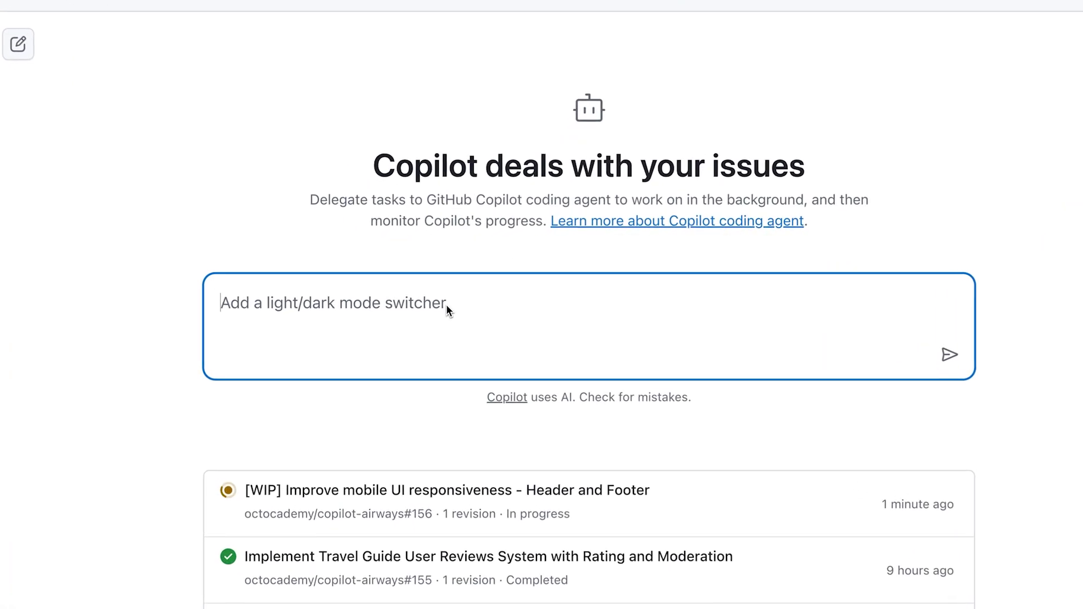
{"action": "type", "text": "Create a PR in octocademy/copilot-airways which starts an architectural decision record (ADR) for hosting this Next.js static site on Cloudflare. Outline the different cloudflare hosting methods, including the rationale and implementation approach (including citations to sources) based on Cloudflare's best practices and documentation."}
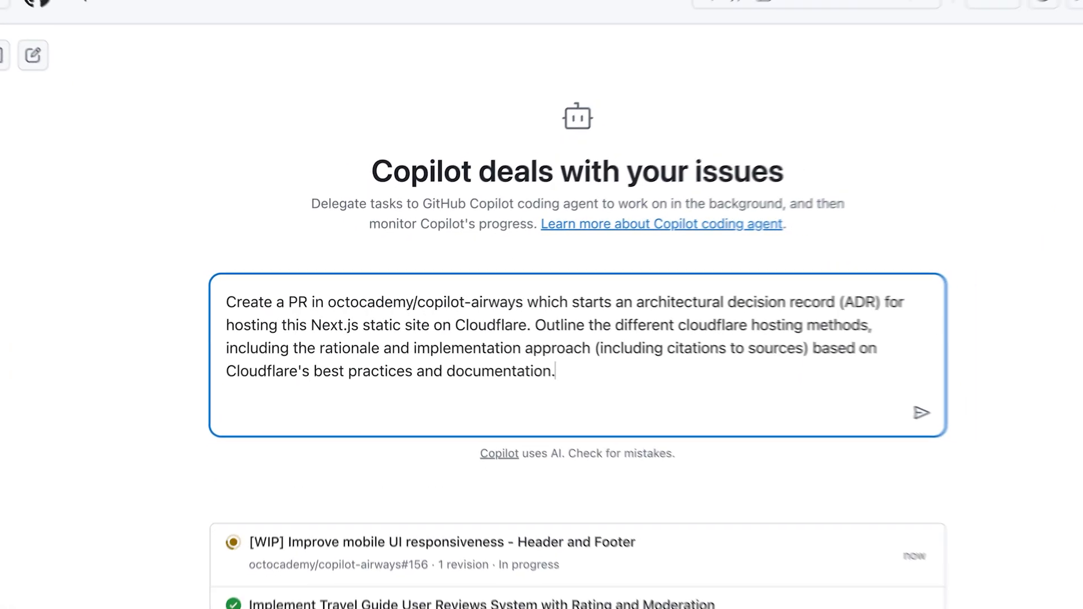
{"action": "key", "text": "Return"}
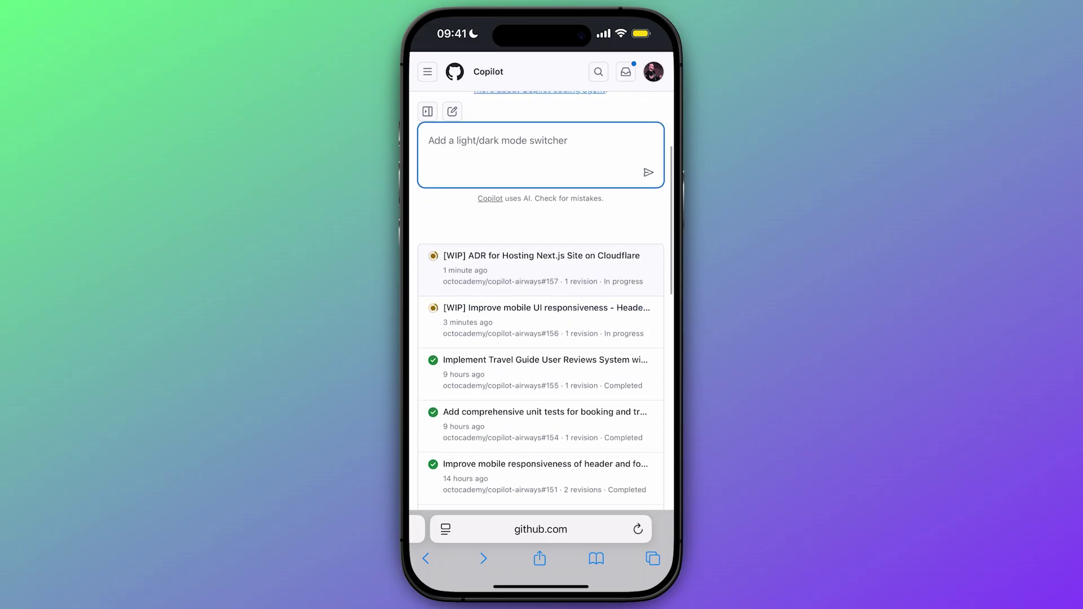
{"action": "scroll", "coordinate": [542, 338], "scroll_direction": "down", "scroll_amount": 3}
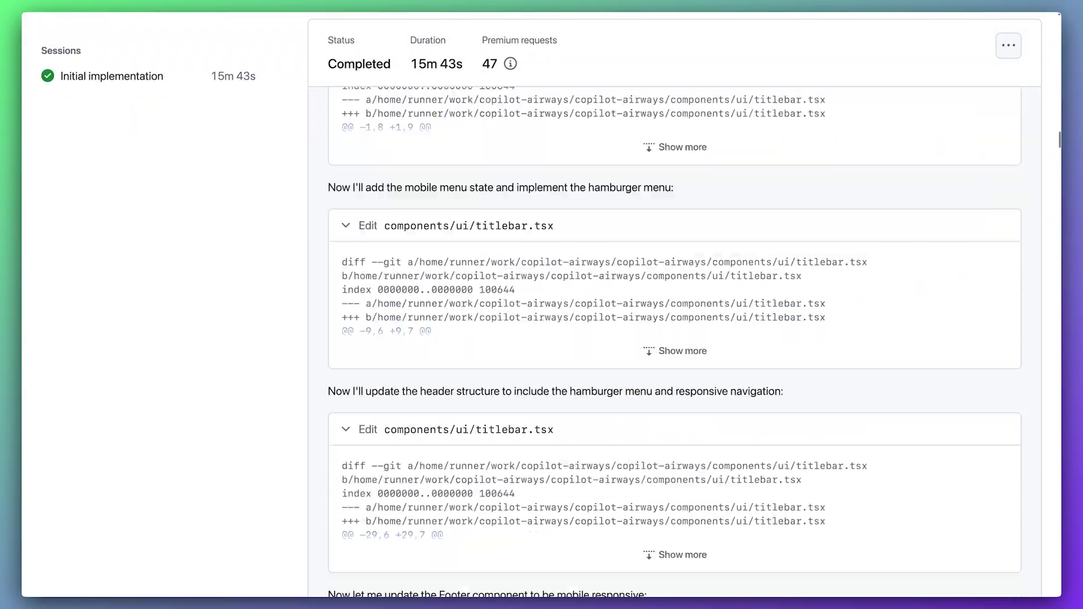
{"action": "scroll", "coordinate": [716, 347], "scroll_direction": "down", "scroll_amount": 5}
{"action": "scroll", "coordinate": [717, 346], "scroll_direction": "down", "scroll_amount": 5}
{"action": "scroll", "coordinate": [717, 346], "scroll_direction": "down", "scroll_amount": 5}
{"action": "scroll", "coordinate": [717, 346], "scroll_direction": "down", "scroll_amount": 3}
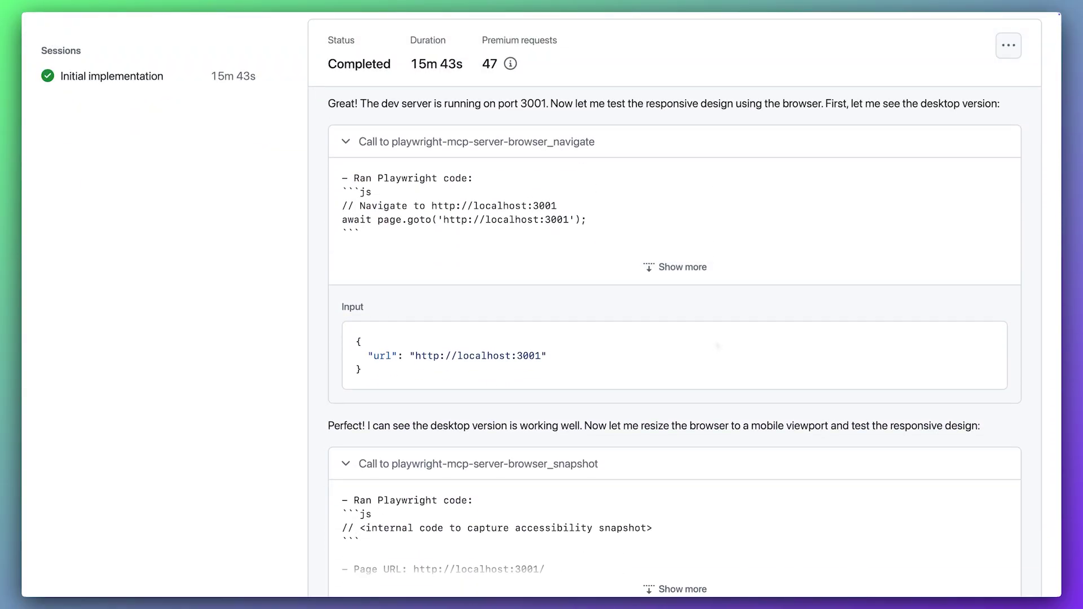
{"action": "scroll", "coordinate": [673, 340], "scroll_direction": "down", "scroll_amount": 1}
{"action": "scroll", "coordinate": [674, 340], "scroll_direction": "down", "scroll_amount": 4}
{"action": "scroll", "coordinate": [674, 340], "scroll_direction": "down", "scroll_amount": 5}
{"action": "scroll", "coordinate": [674, 340], "scroll_direction": "down", "scroll_amount": 2}
{"action": "scroll", "coordinate": [675, 342], "scroll_direction": "down", "scroll_amount": 1}
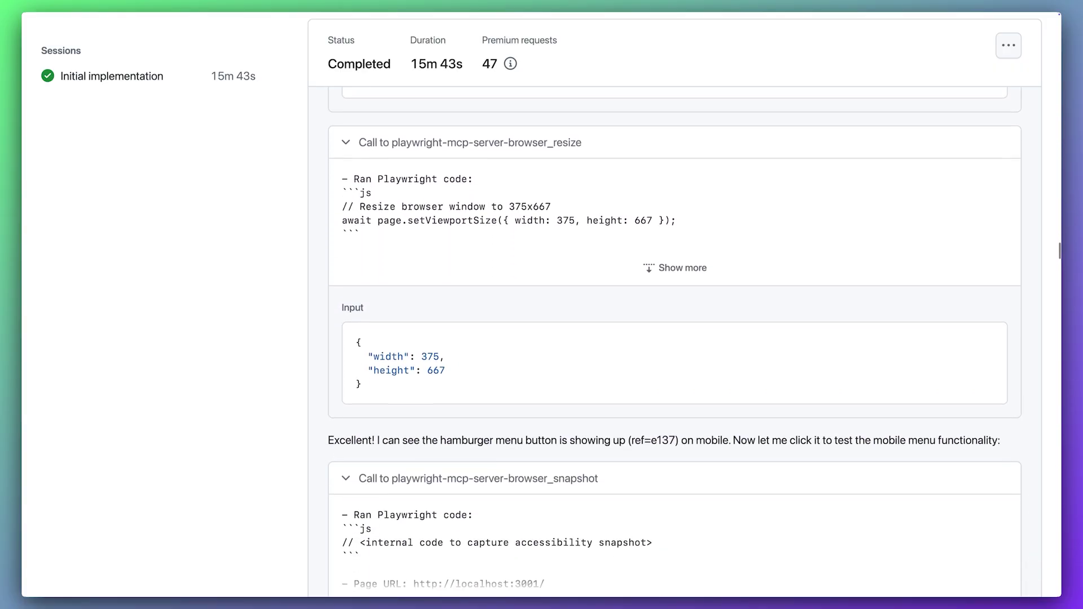
{"action": "scroll", "coordinate": [683, 341], "scroll_direction": "down", "scroll_amount": 3}
{"action": "scroll", "coordinate": [683, 341], "scroll_direction": "down", "scroll_amount": 2}
{"action": "scroll", "coordinate": [684, 342], "scroll_direction": "down", "scroll_amount": 2}
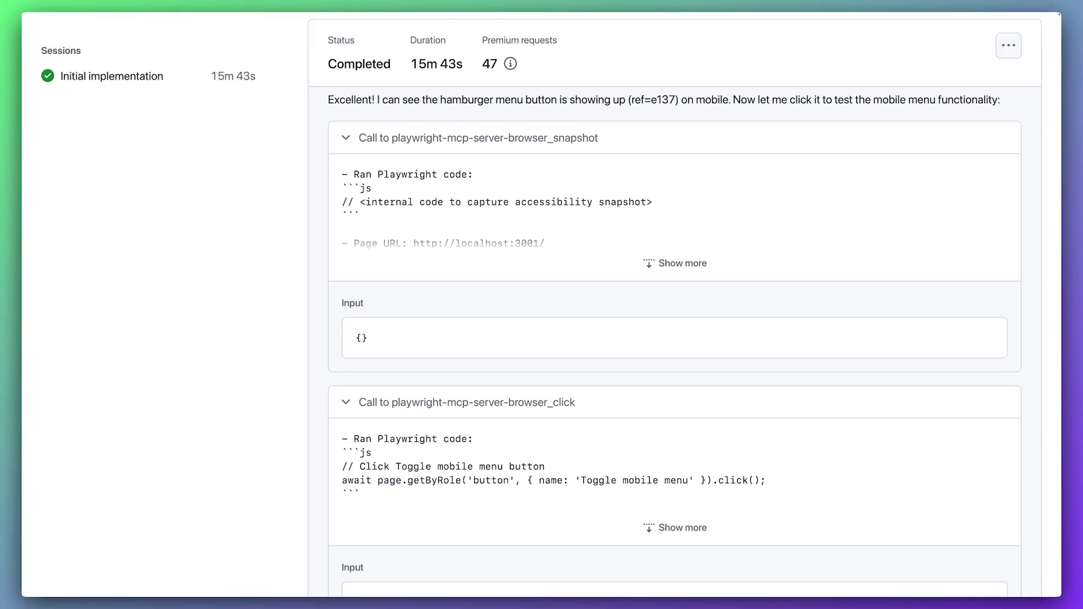
{"action": "scroll", "coordinate": [674, 342], "scroll_direction": "down", "scroll_amount": 5}
{"action": "scroll", "coordinate": [674, 342], "scroll_direction": "down", "scroll_amount": 3}
{"action": "scroll", "coordinate": [674, 342], "scroll_direction": "down", "scroll_amount": 3}
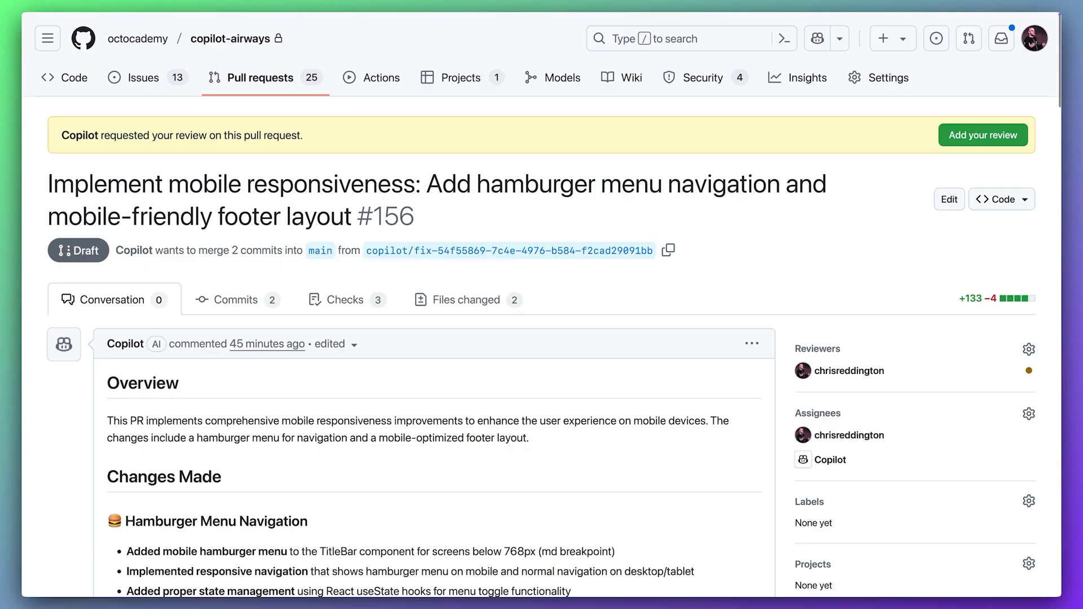
{"action": "scroll", "coordinate": [614, 292], "scroll_direction": "down", "scroll_amount": 4}
{"action": "scroll", "coordinate": [614, 291], "scroll_direction": "down", "scroll_amount": 6}
{"action": "scroll", "coordinate": [614, 292], "scroll_direction": "down", "scroll_amount": 1}
{"action": "scroll", "coordinate": [614, 292], "scroll_direction": "down", "scroll_amount": 2}
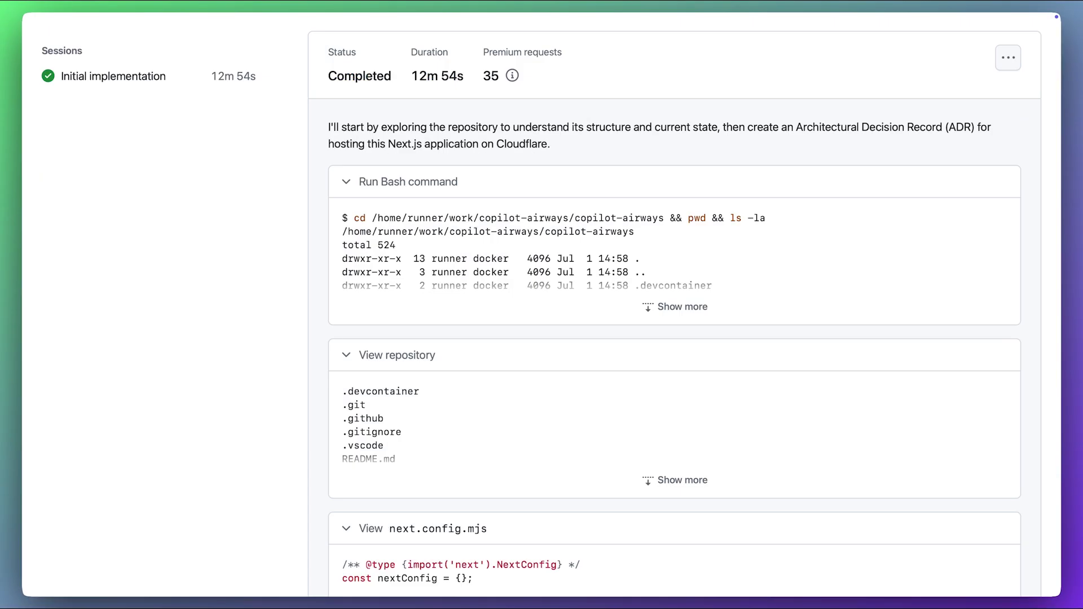
{"action": "scroll", "coordinate": [675, 338], "scroll_direction": "down", "scroll_amount": 5}
{"action": "scroll", "coordinate": [675, 339], "scroll_direction": "down", "scroll_amount": 3}
{"action": "scroll", "coordinate": [674, 338], "scroll_direction": "down", "scroll_amount": 3}
{"action": "scroll", "coordinate": [674, 339], "scroll_direction": "down", "scroll_amount": 2}
{"action": "scroll", "coordinate": [673, 338], "scroll_direction": "down", "scroll_amount": 4}
{"action": "scroll", "coordinate": [673, 338], "scroll_direction": "down", "scroll_amount": 1}
{"action": "scroll", "coordinate": [674, 339], "scroll_direction": "down", "scroll_amount": 2}
{"action": "scroll", "coordinate": [674, 339], "scroll_direction": "down", "scroll_amount": 1}
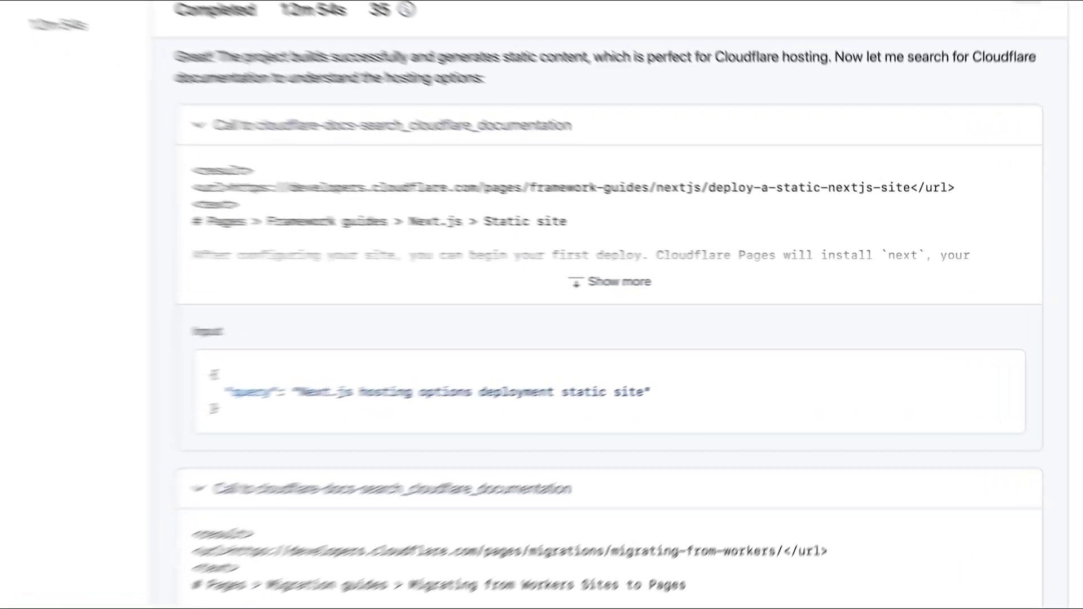